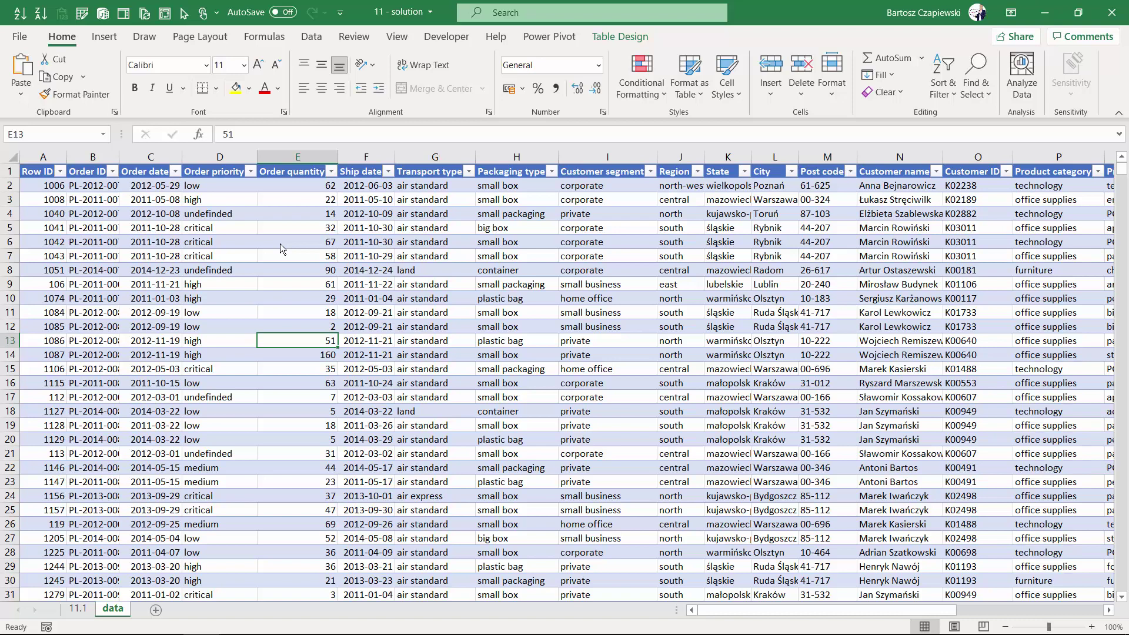
Start a PivotTable from Table1, placed on a new worksheet
click(110, 41)
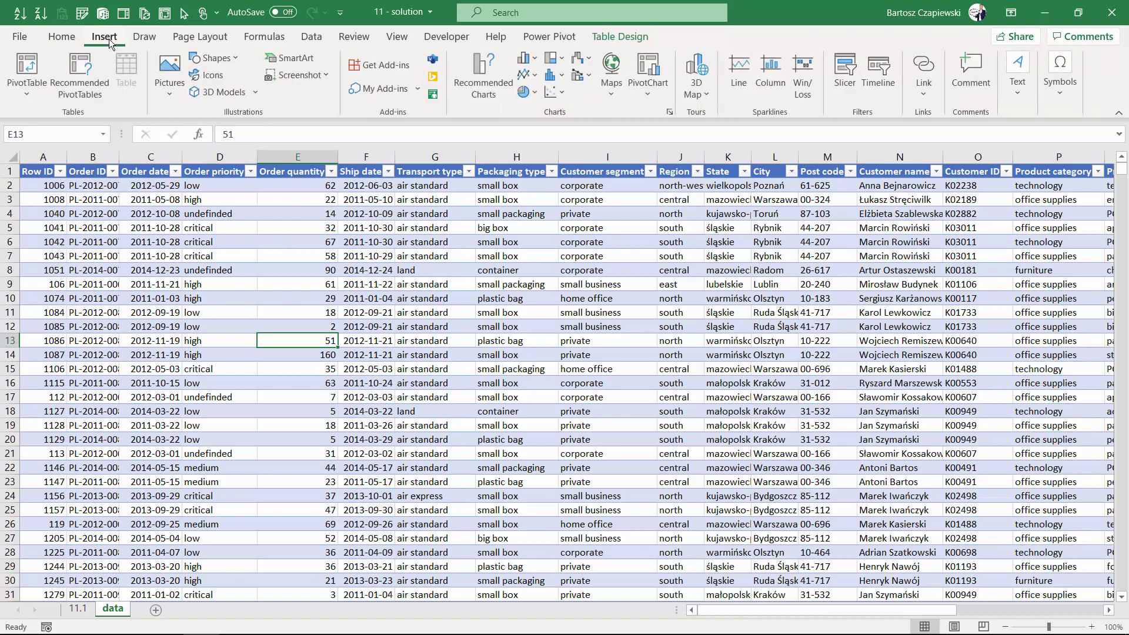
click(26, 68)
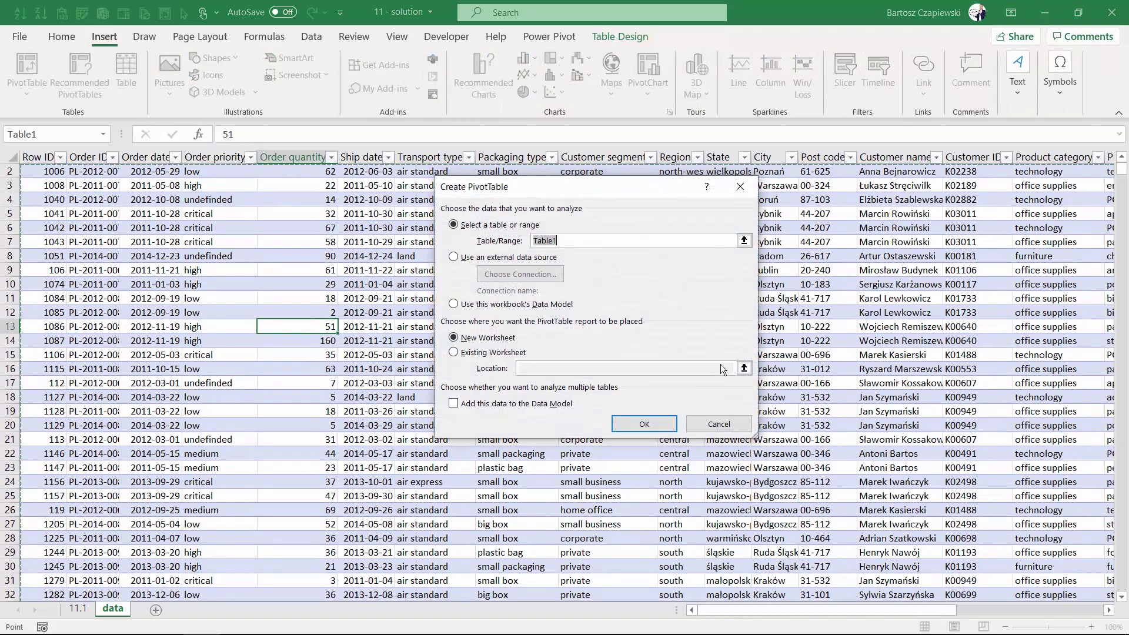
Build the pivot with Order ID rows, Sum of Sales and Count of Order ID; check an order counting 3
click(645, 424)
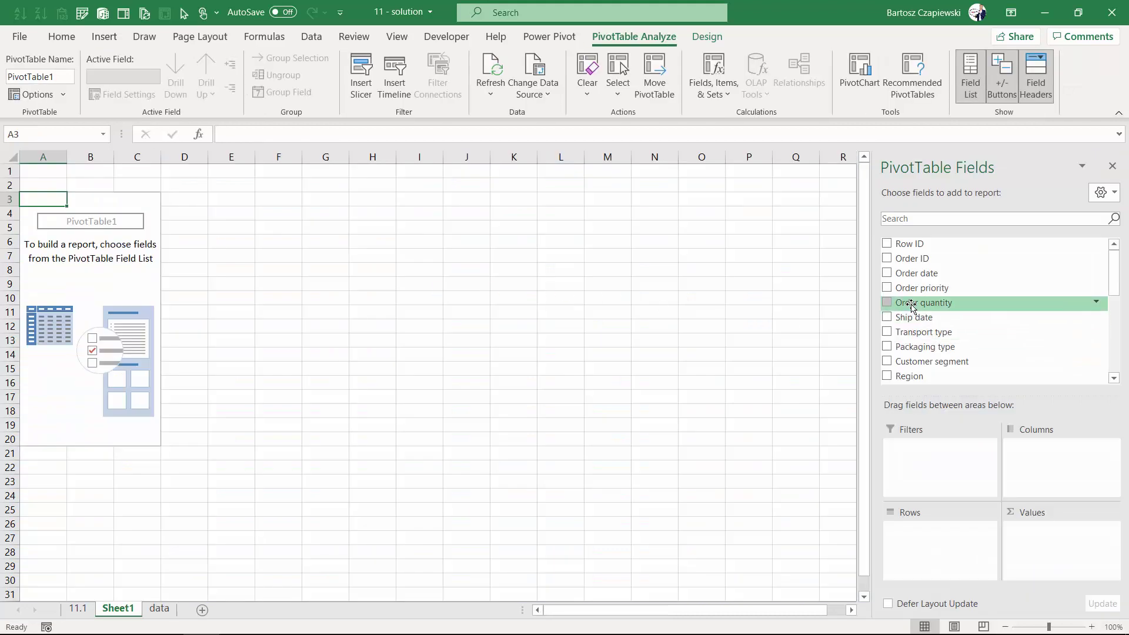
drag(913, 258, 923, 532)
scroll(921, 306, down, 5)
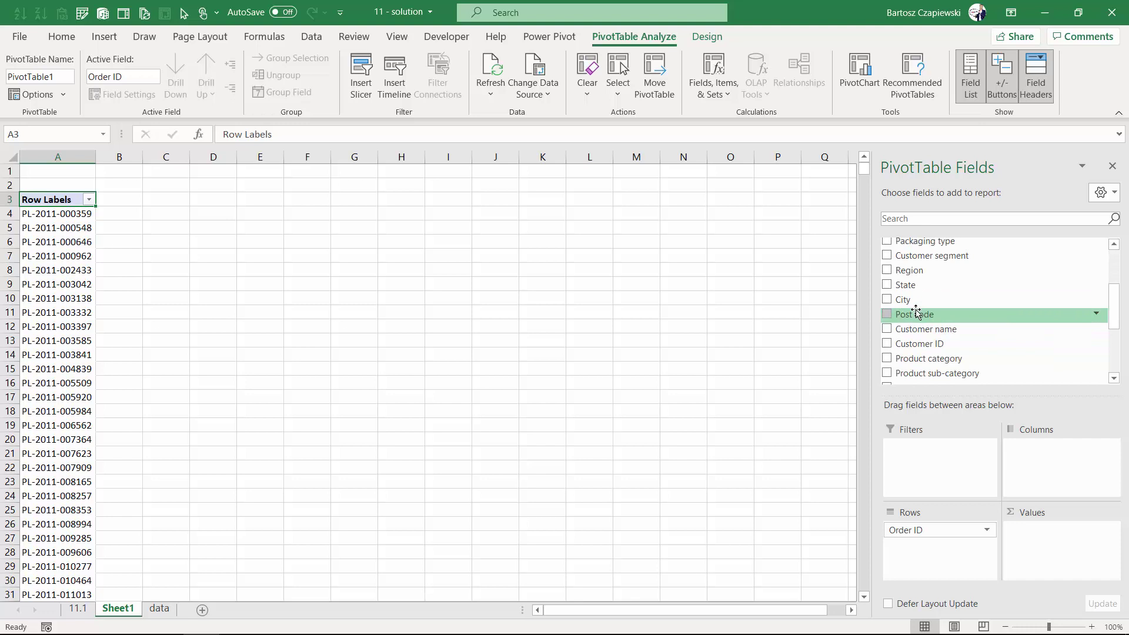
drag(909, 367, 1035, 534)
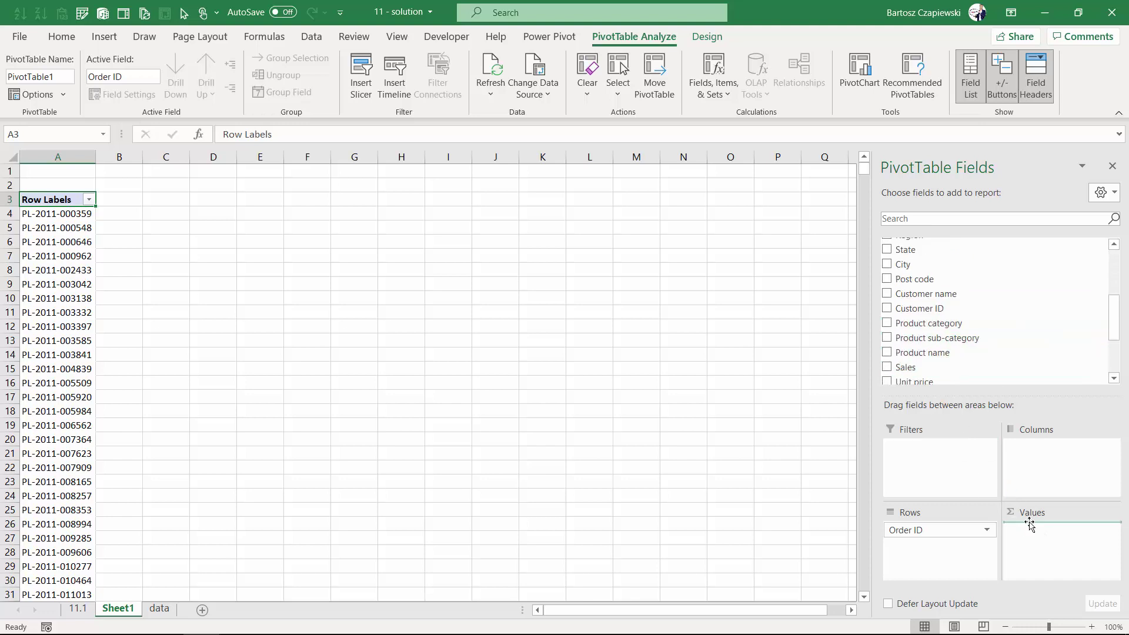
scroll(930, 329, up, 5)
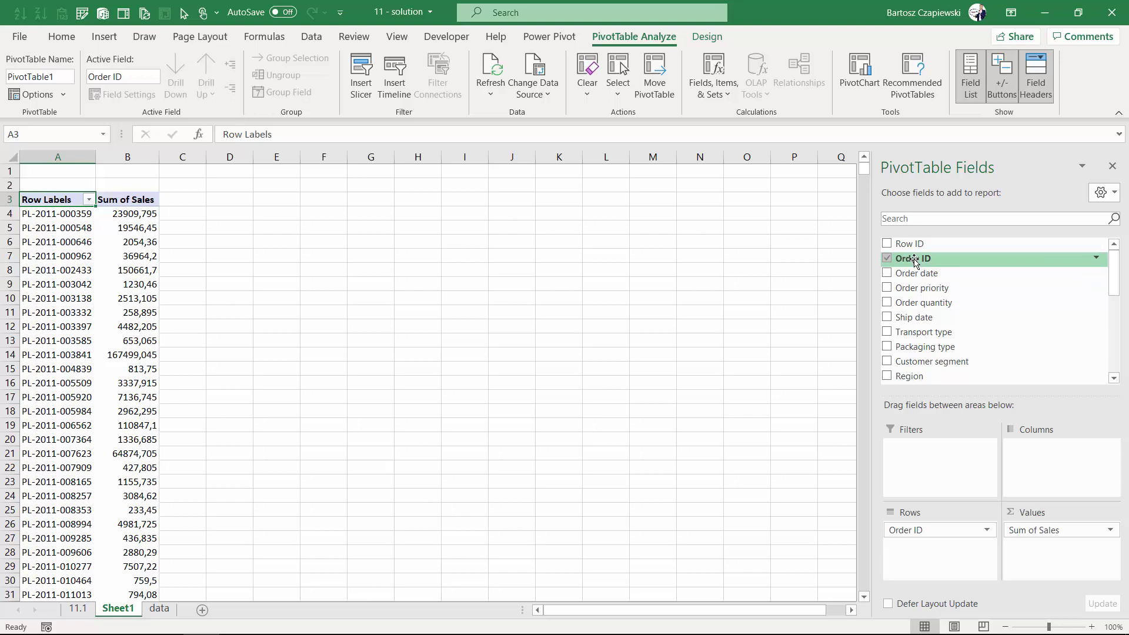
drag(915, 262, 1052, 554)
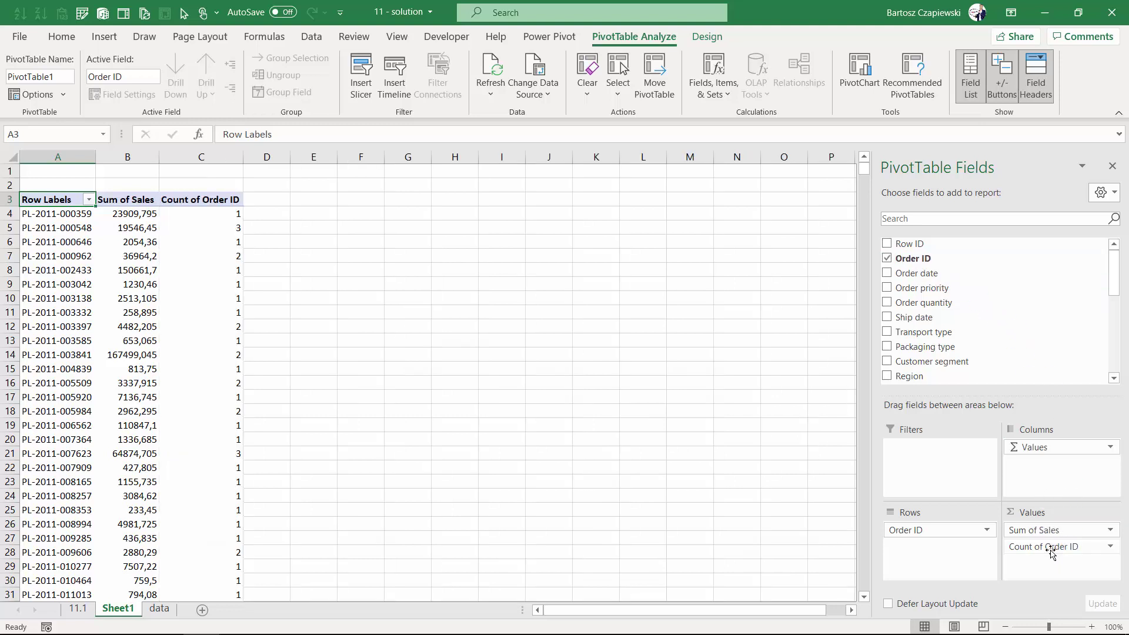
click(67, 229)
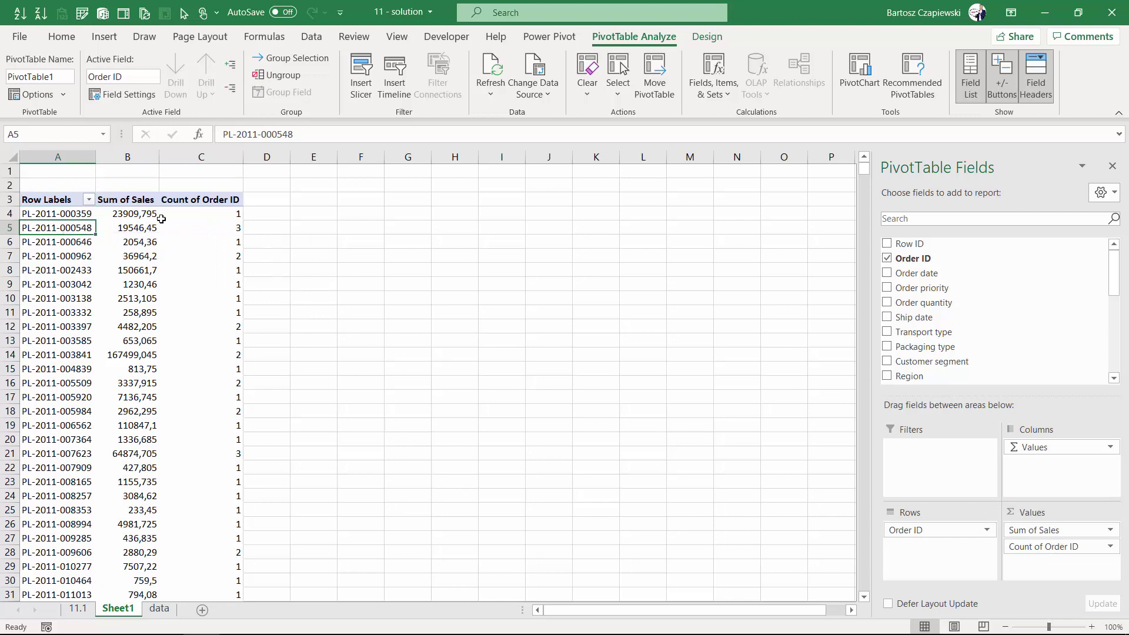
click(218, 227)
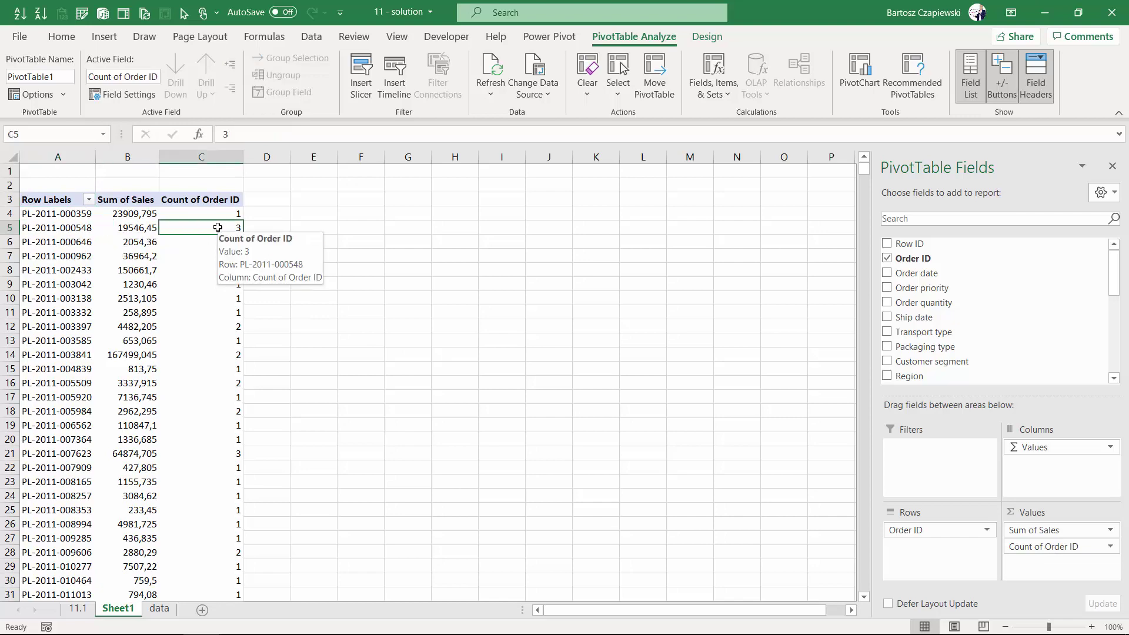
Autofit the Order ID column on the data sheet so full IDs show
click(159, 609)
scroll(143, 302, up, 1)
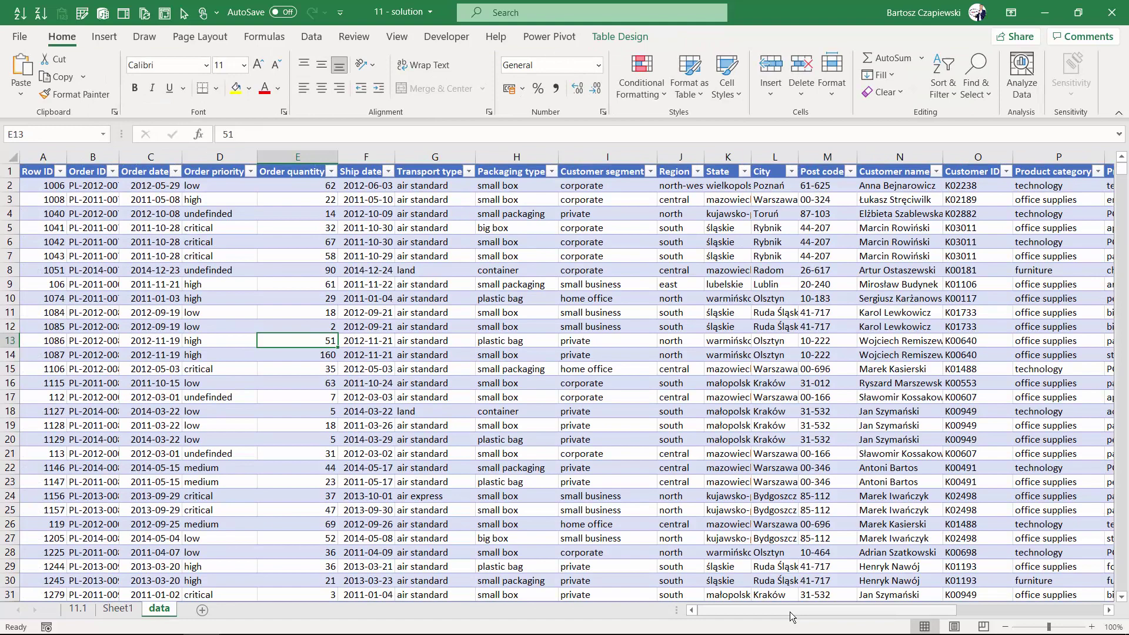
double_click(124, 153)
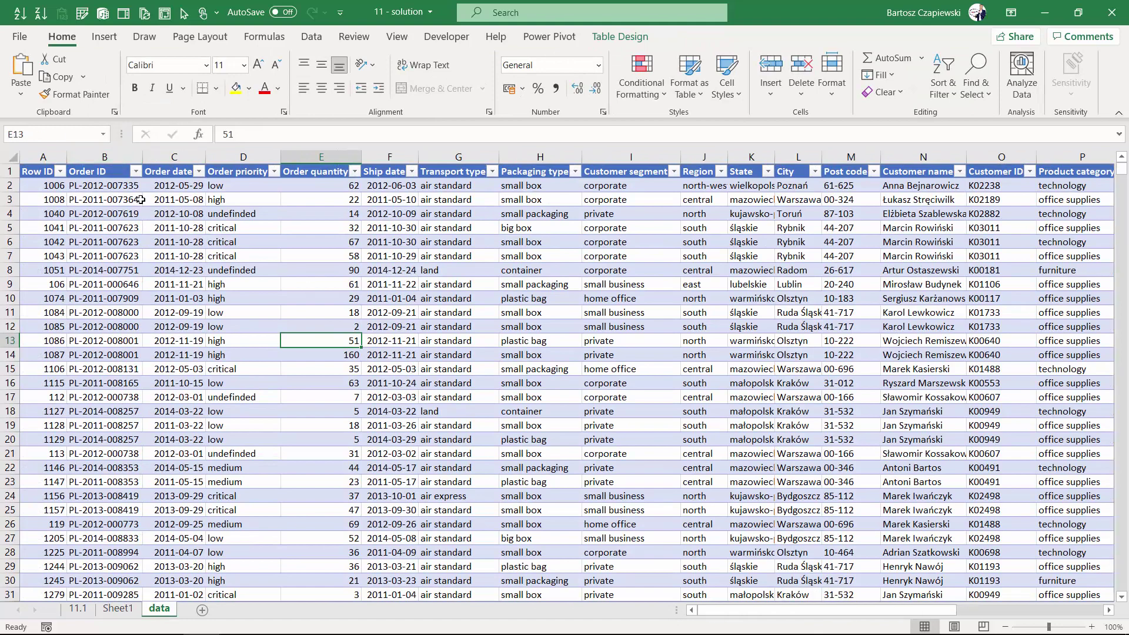
Inspect one order's three repeated rows (Row IDs 1041–1043), then return to Sheet1
drag(124, 227, 120, 257)
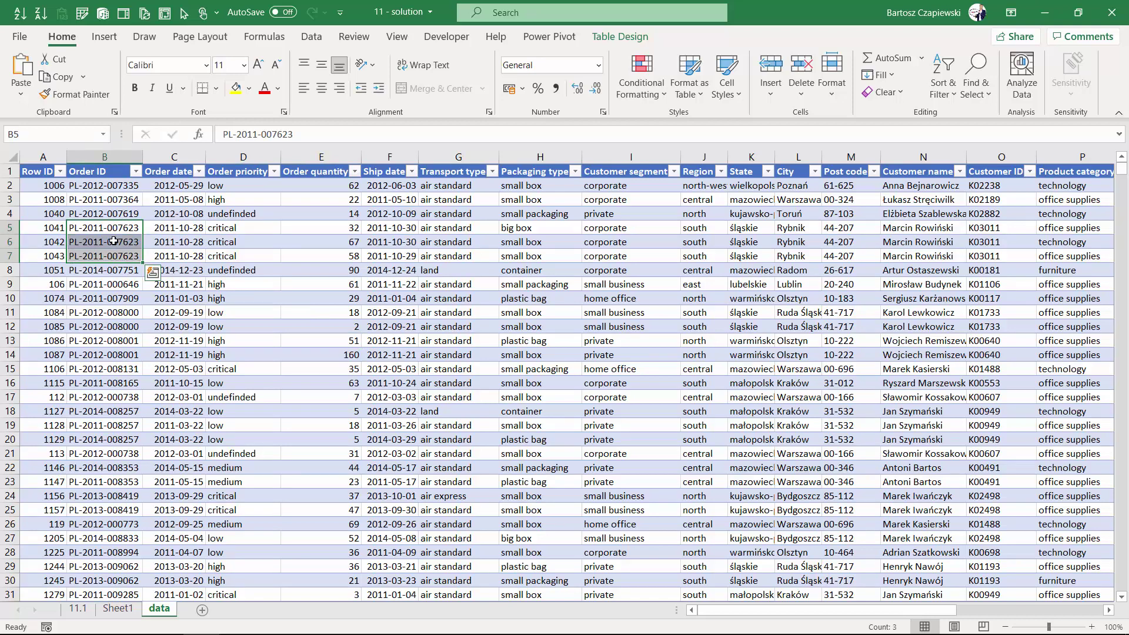
drag(47, 228, 52, 256)
click(84, 231)
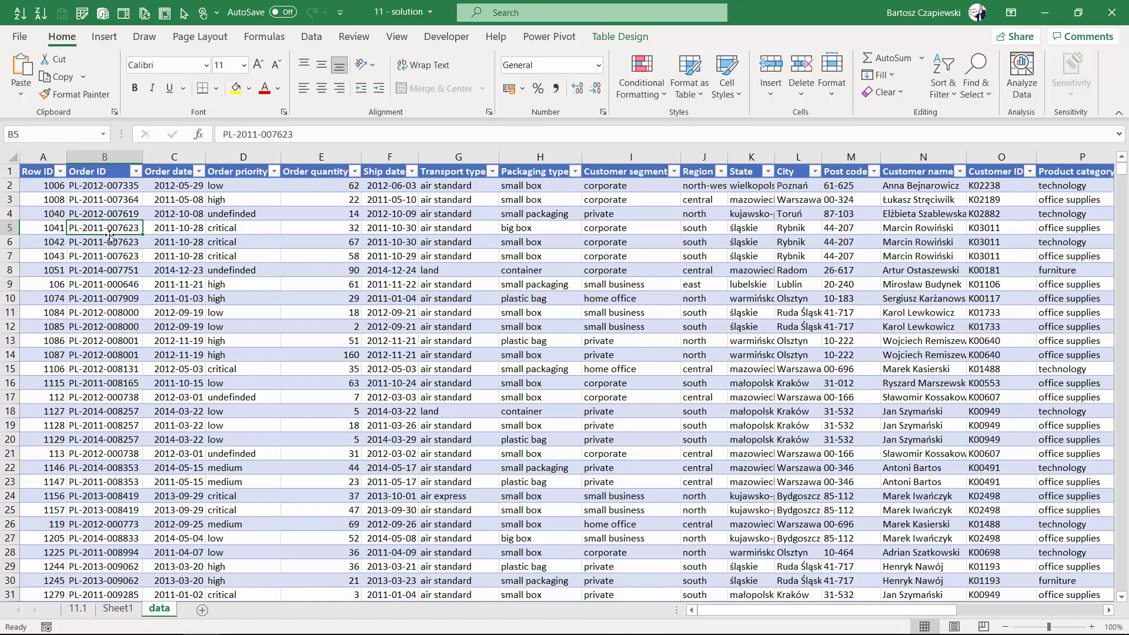
click(118, 609)
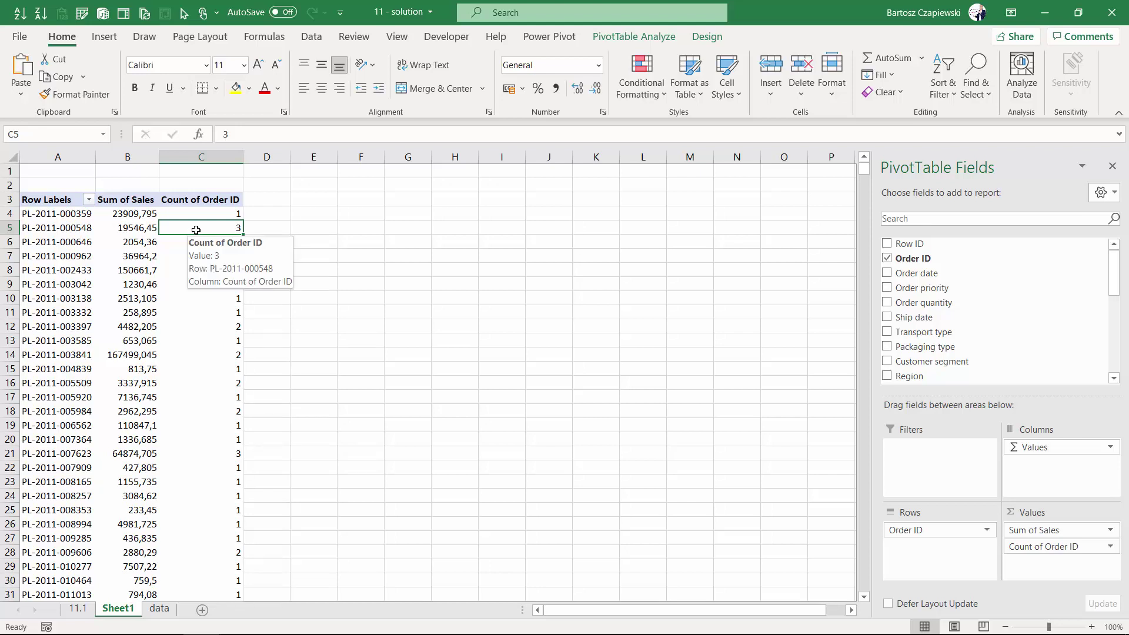
Open Calculated Field under Fields, Items & Sets, close it unchanged, and select pivot cell C4
click(635, 37)
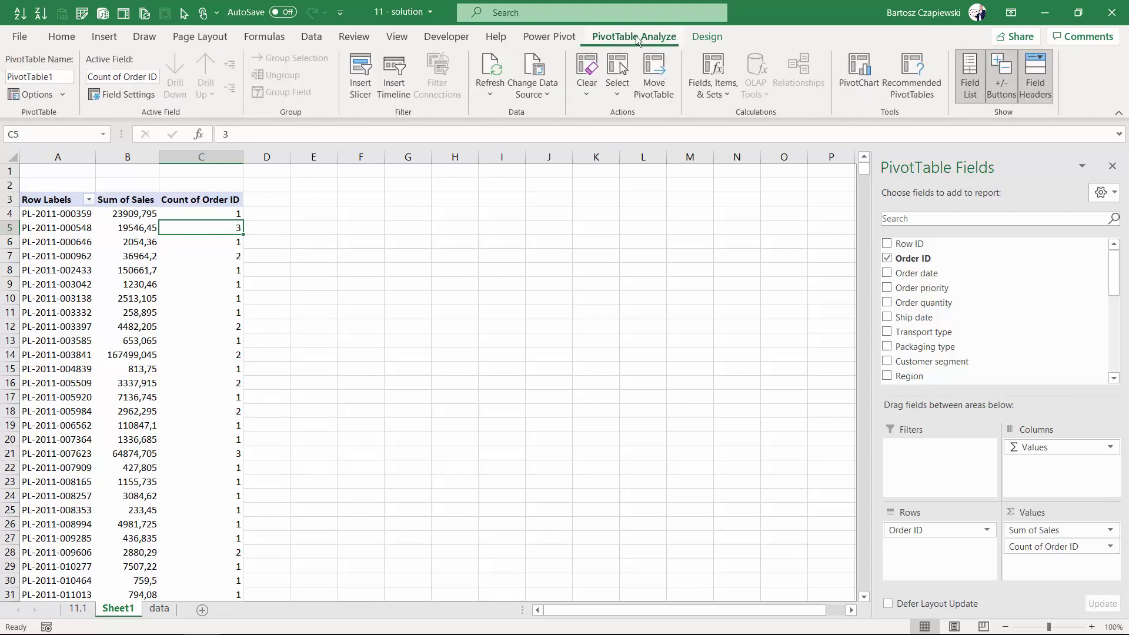
click(700, 78)
click(731, 114)
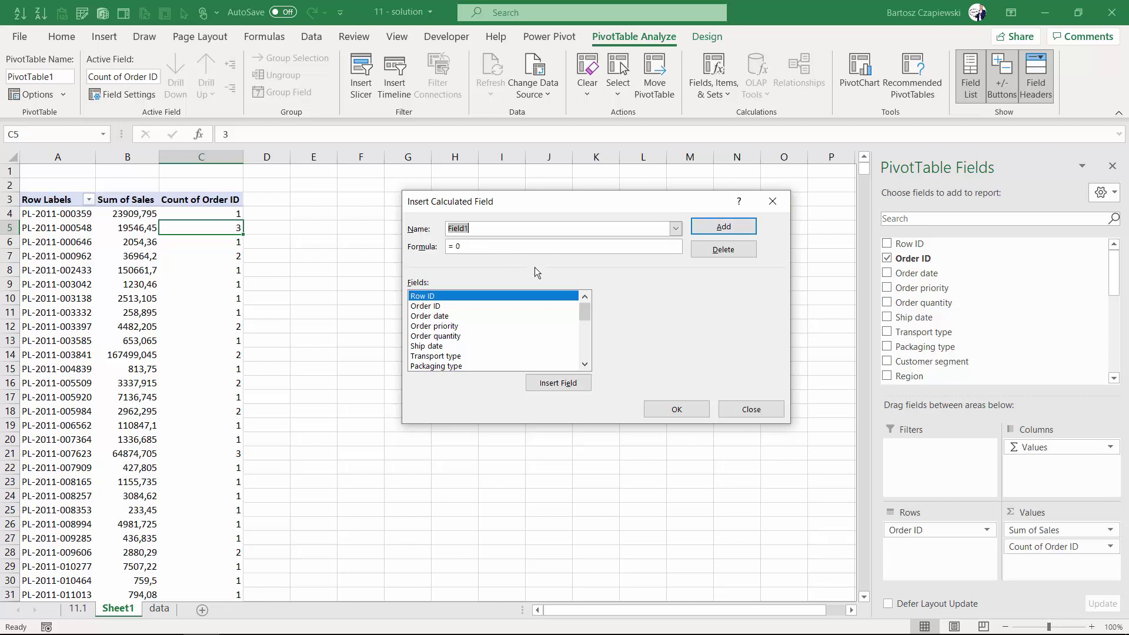
click(773, 201)
mouse_move(239, 247)
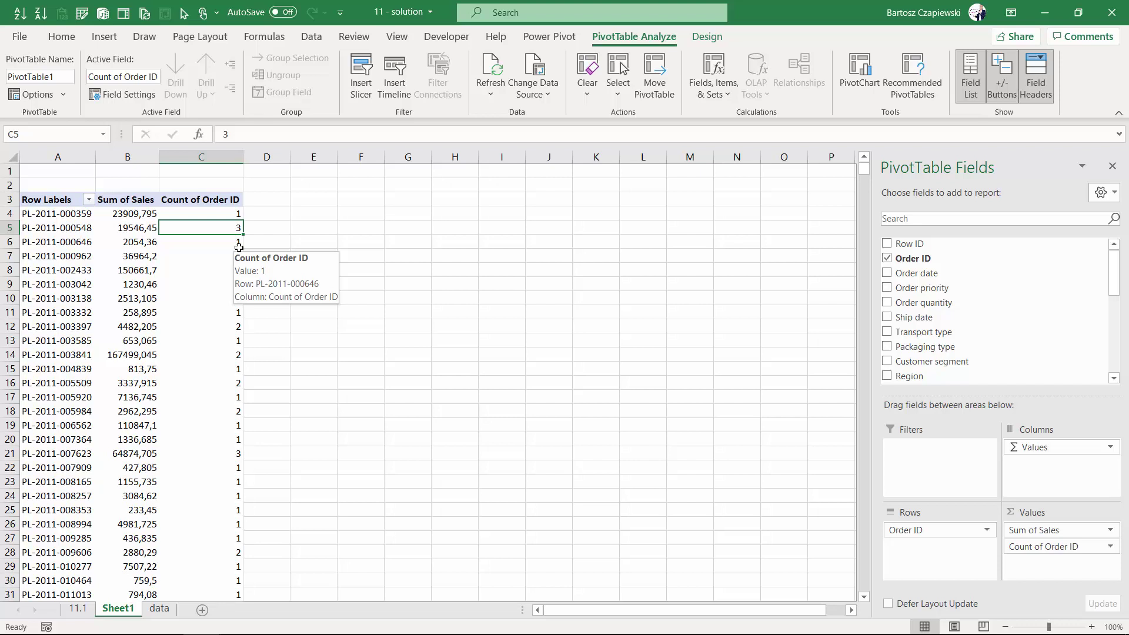
click(233, 214)
Add calculated field Field1 with formula ='Order ID', giving a Sum of Field1 column
click(714, 82)
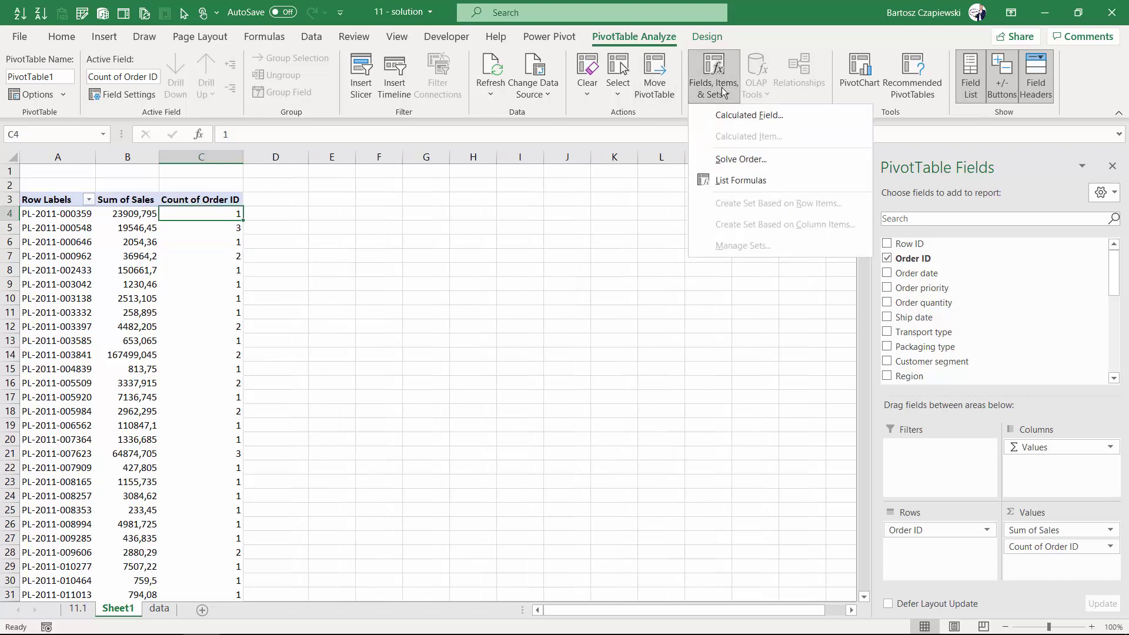
click(739, 116)
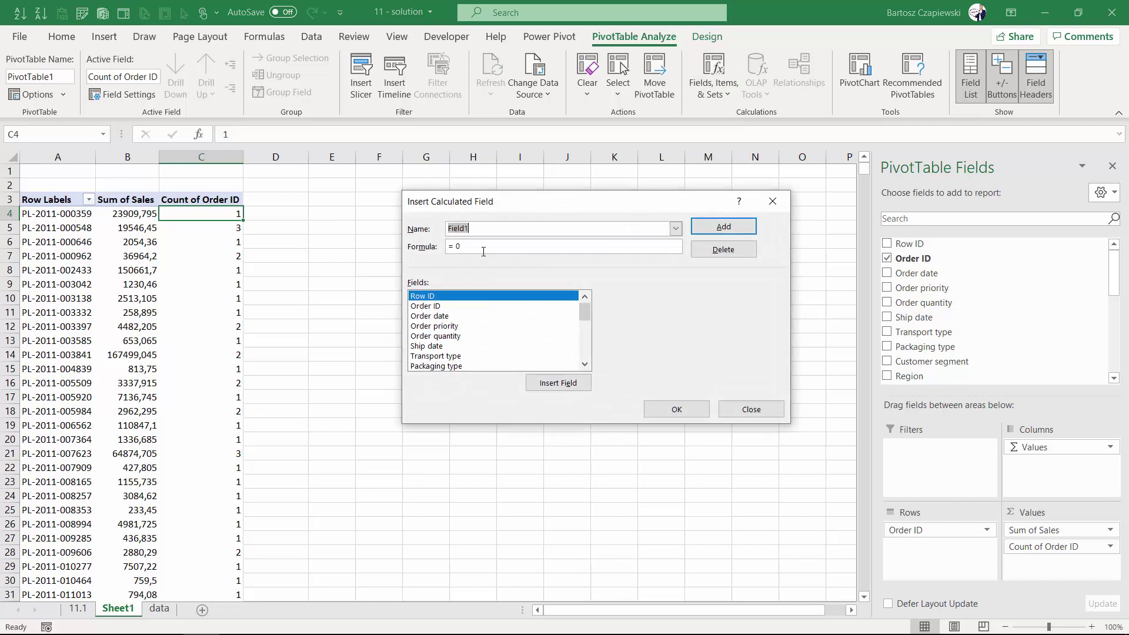
click(483, 248)
double_click(442, 307)
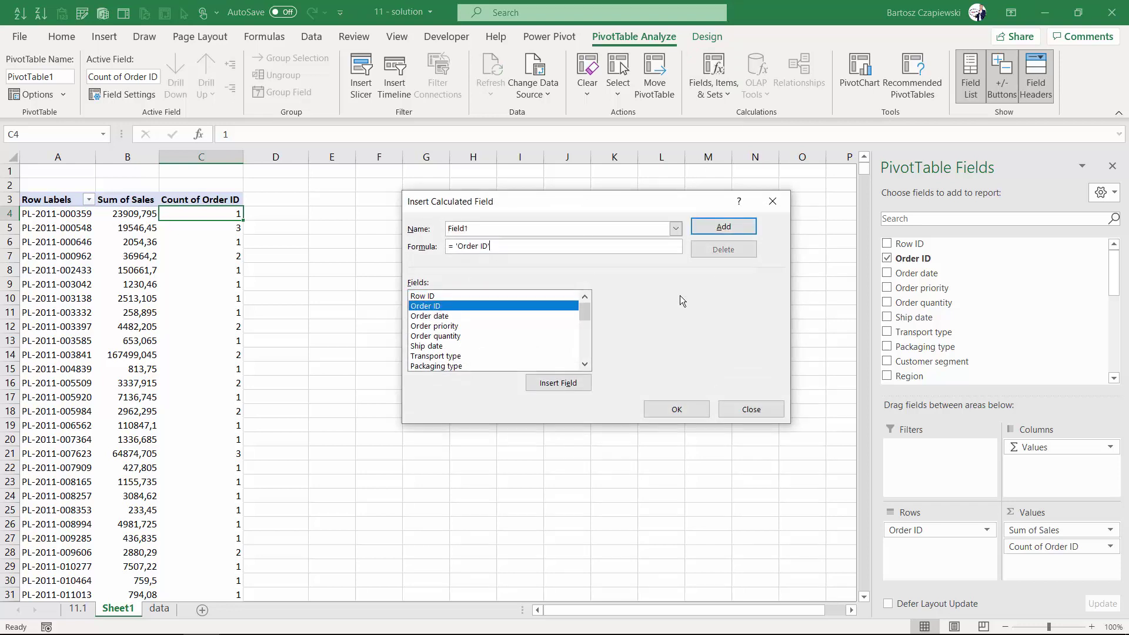
click(678, 409)
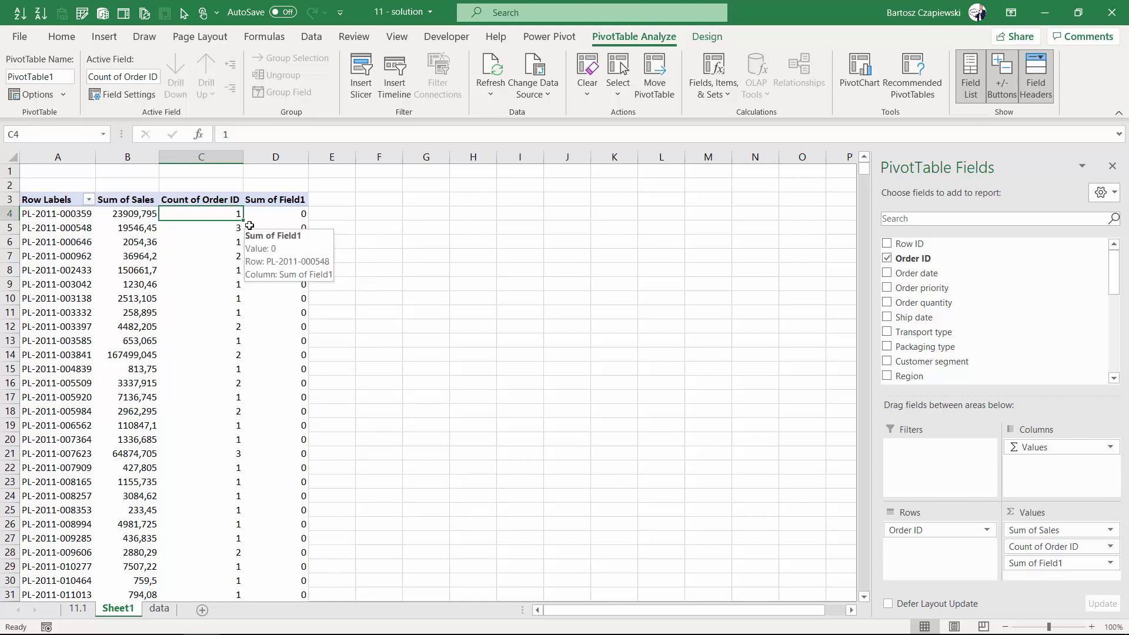
Drag Sum of Field1 out of the Values area to remove it from the pivot
click(553, 38)
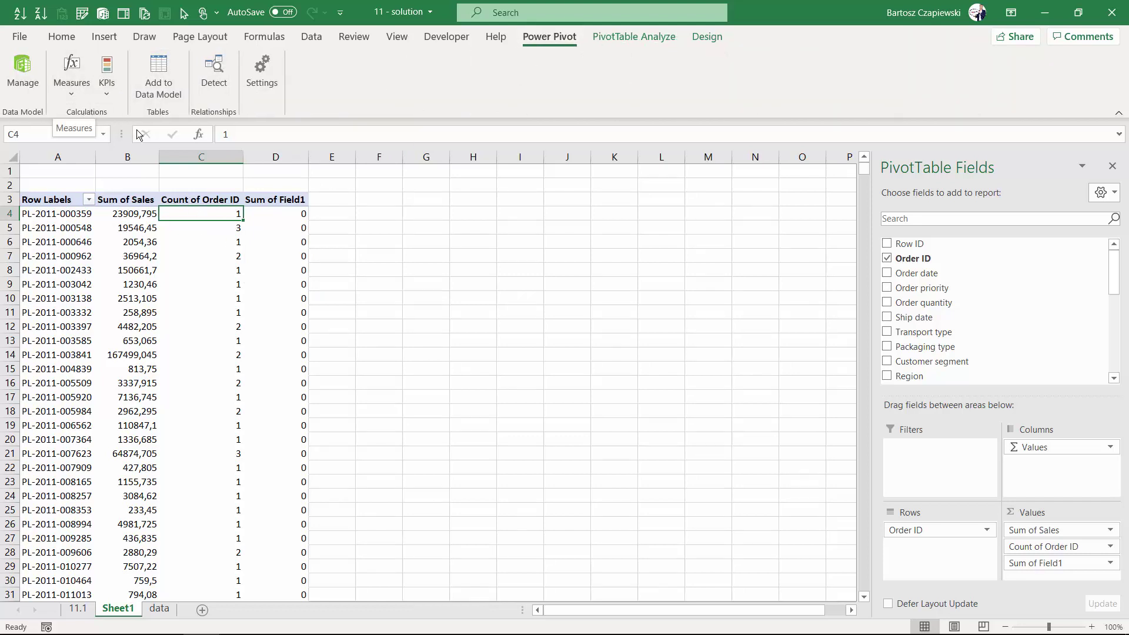
mouse_move(286, 213)
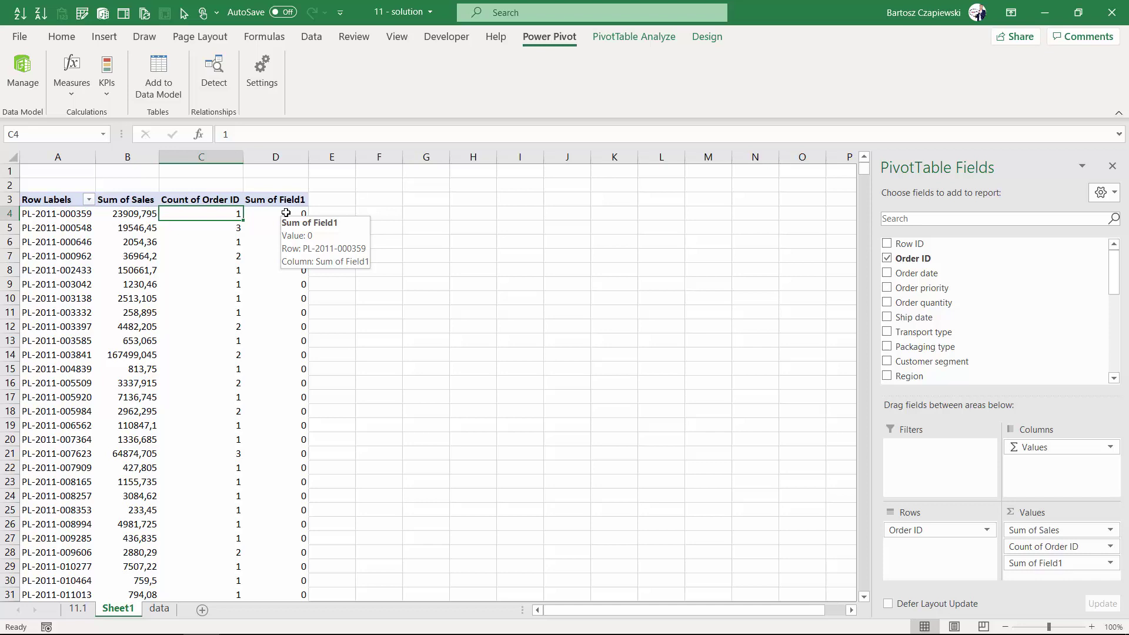
drag(1035, 563, 535, 389)
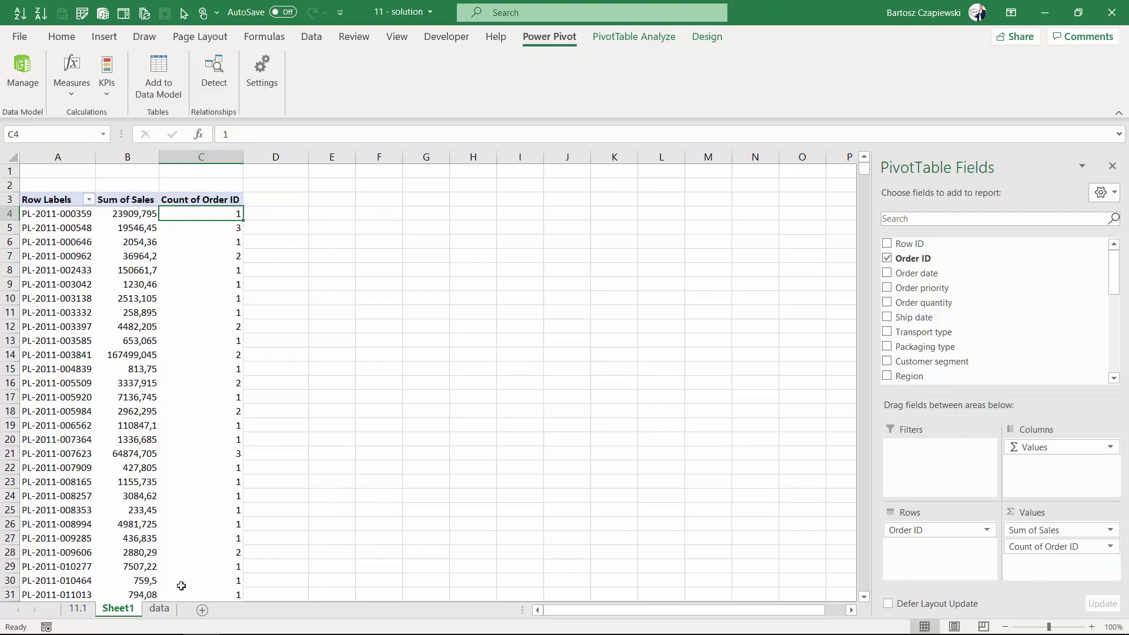
Add a '# of rows' header in Z1 of the data table and enter 1 in Z2
click(161, 610)
click(531, 187)
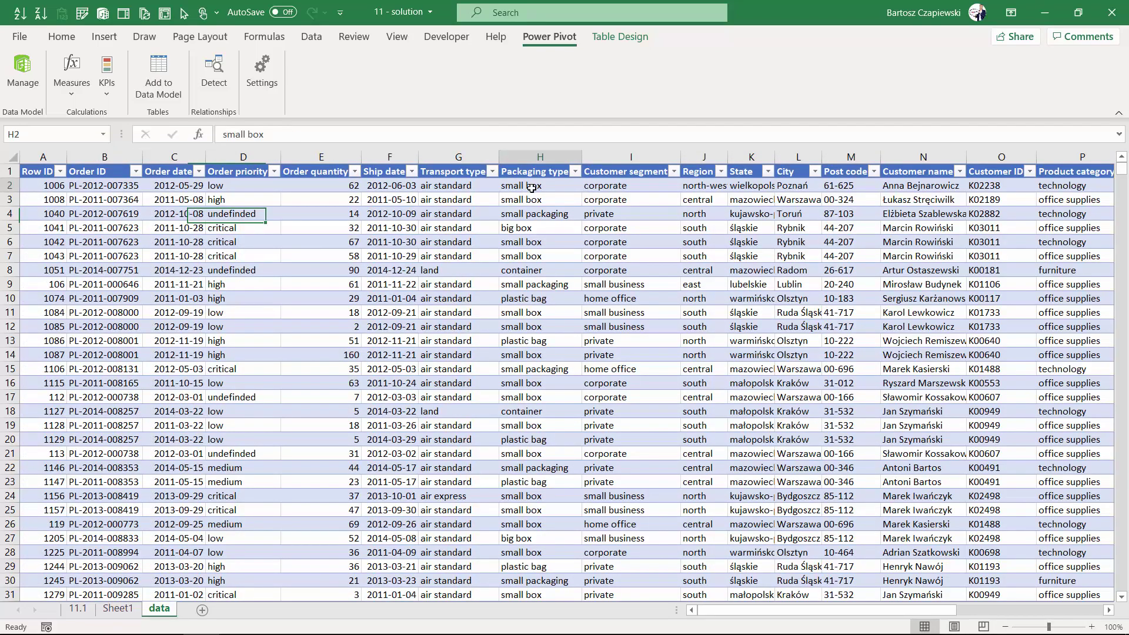
key(ctrl+Right)
key(Right)
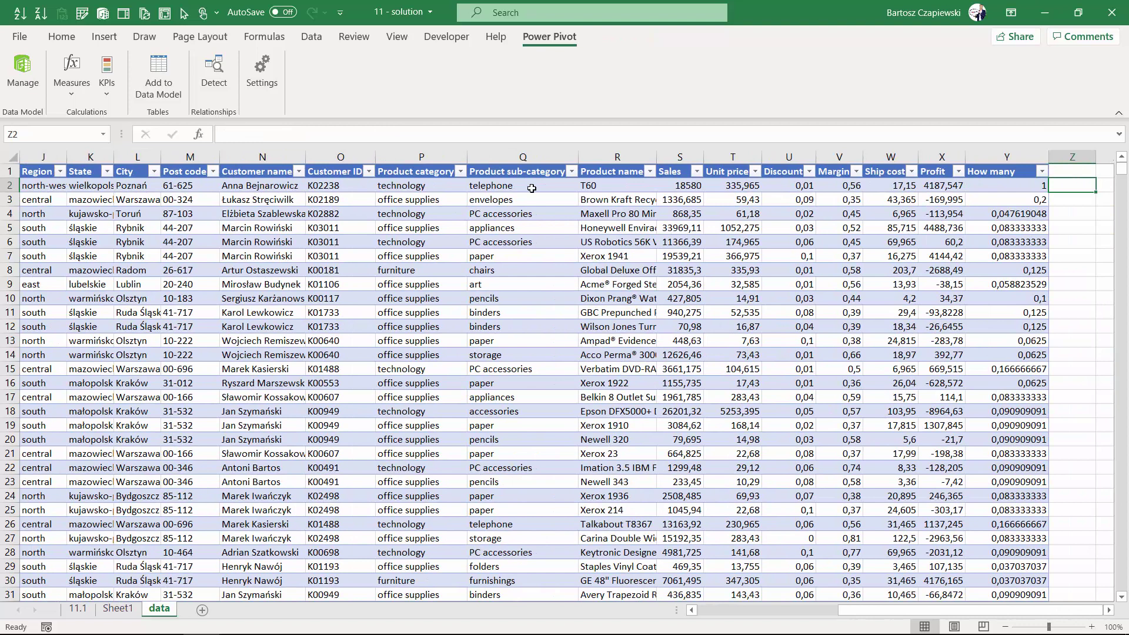
key(Up)
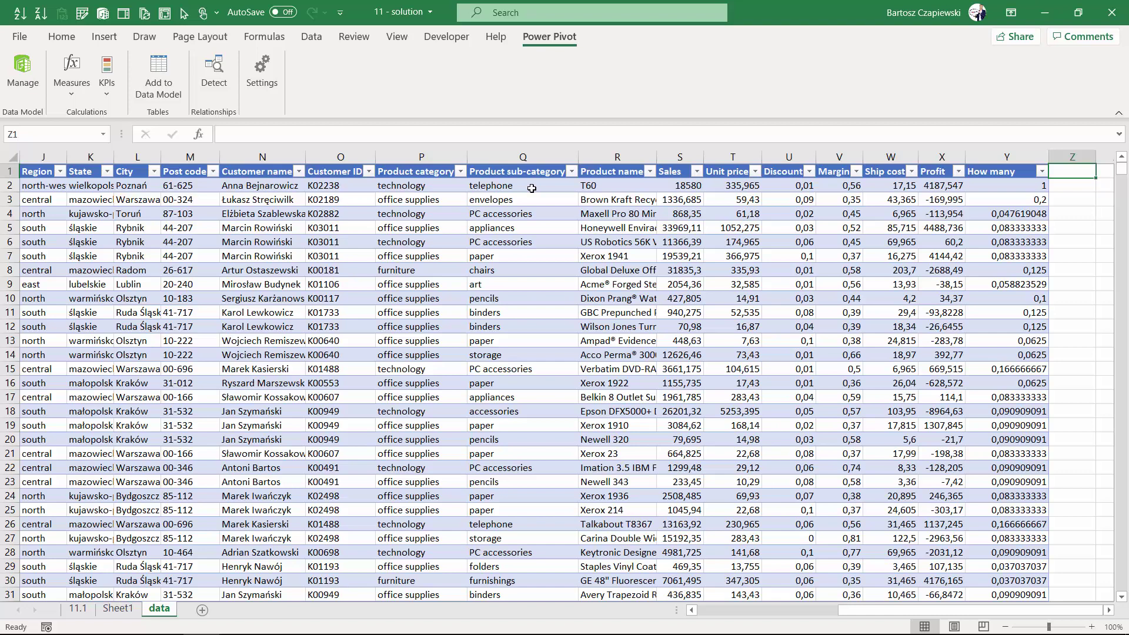
text(# of)
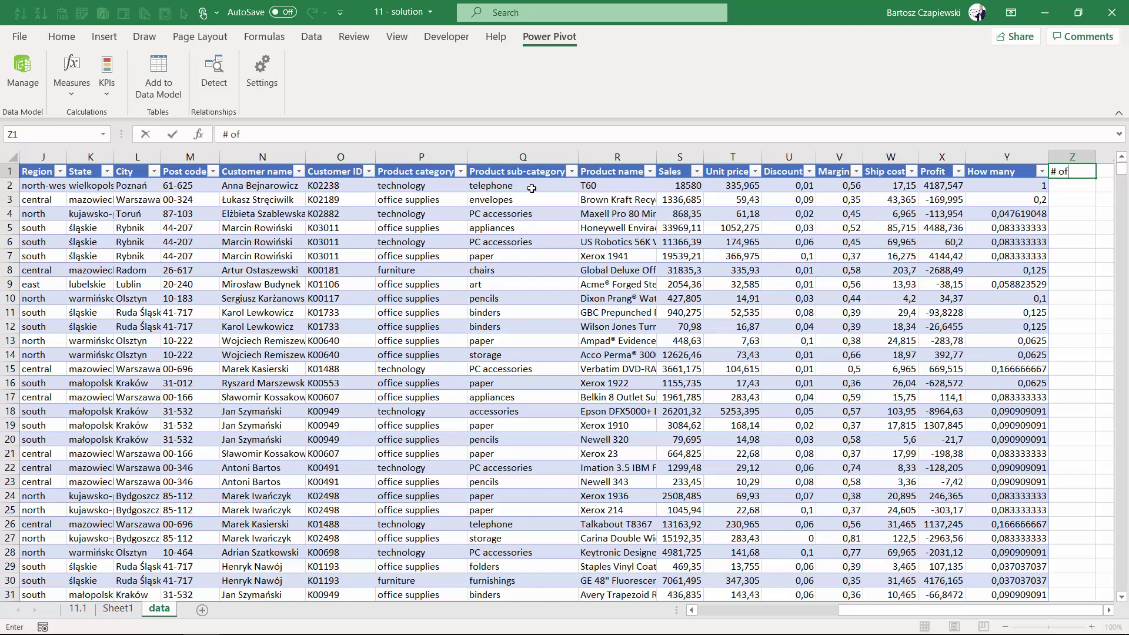
text( rows)
key(Return)
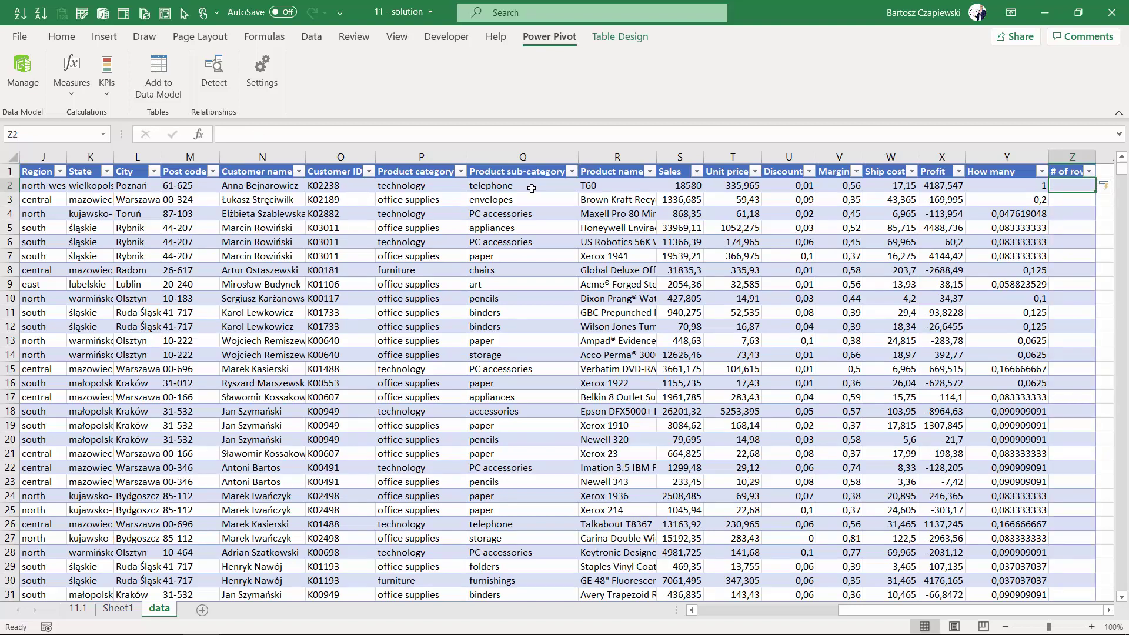
text(1)
key(Return)
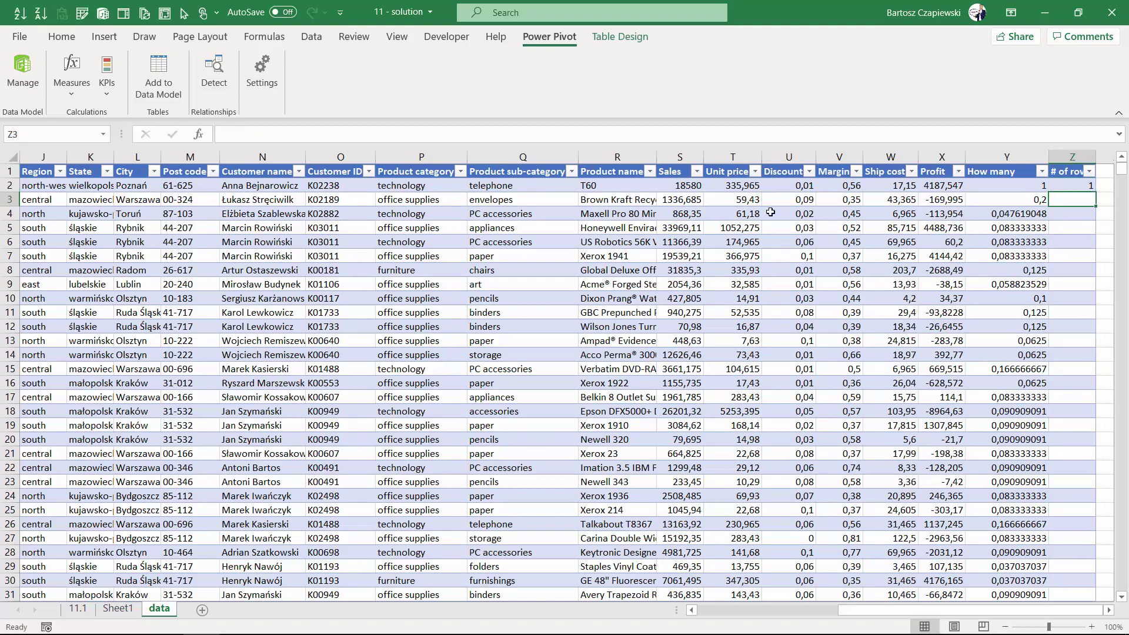
Fill 1 down the whole '# of rows' column and return to Sheet1
click(1072, 185)
double_click(1096, 192)
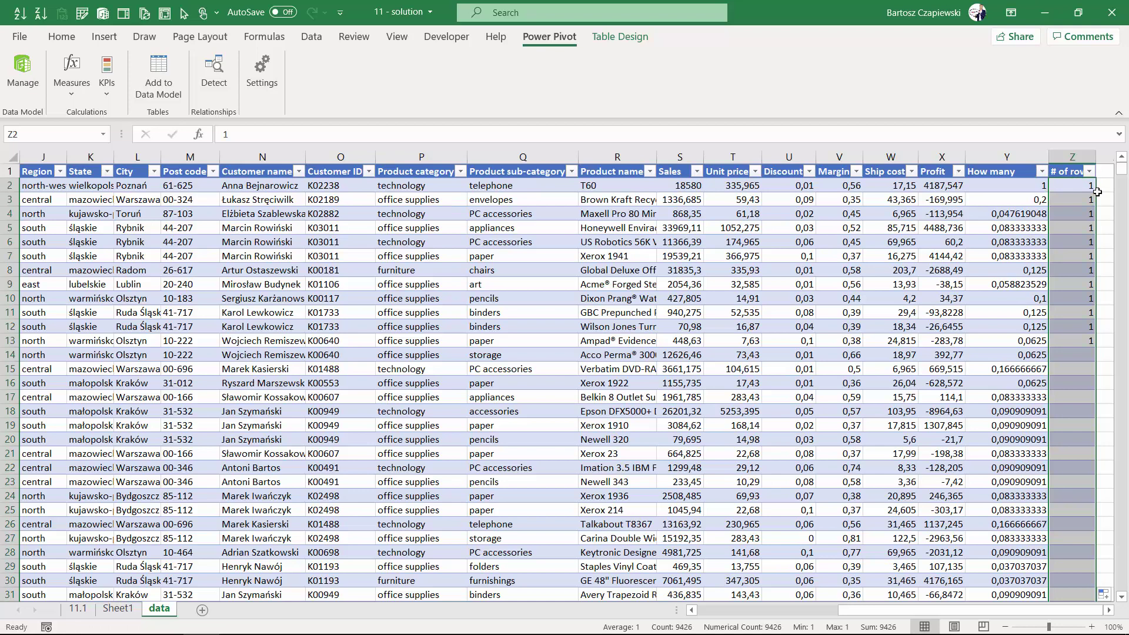
click(1074, 185)
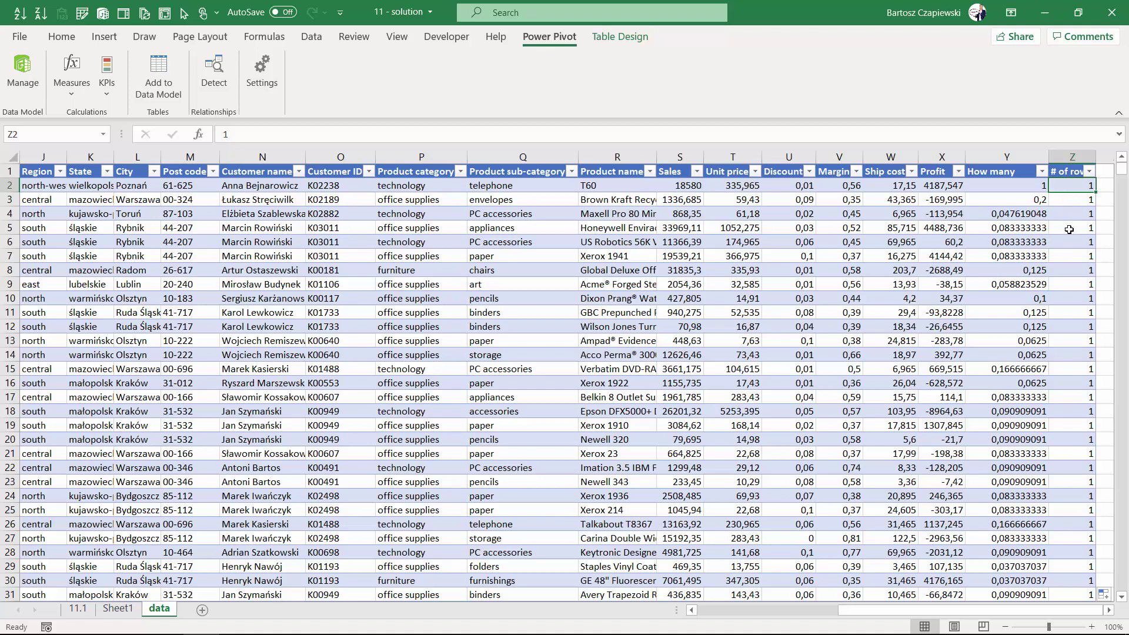
click(118, 608)
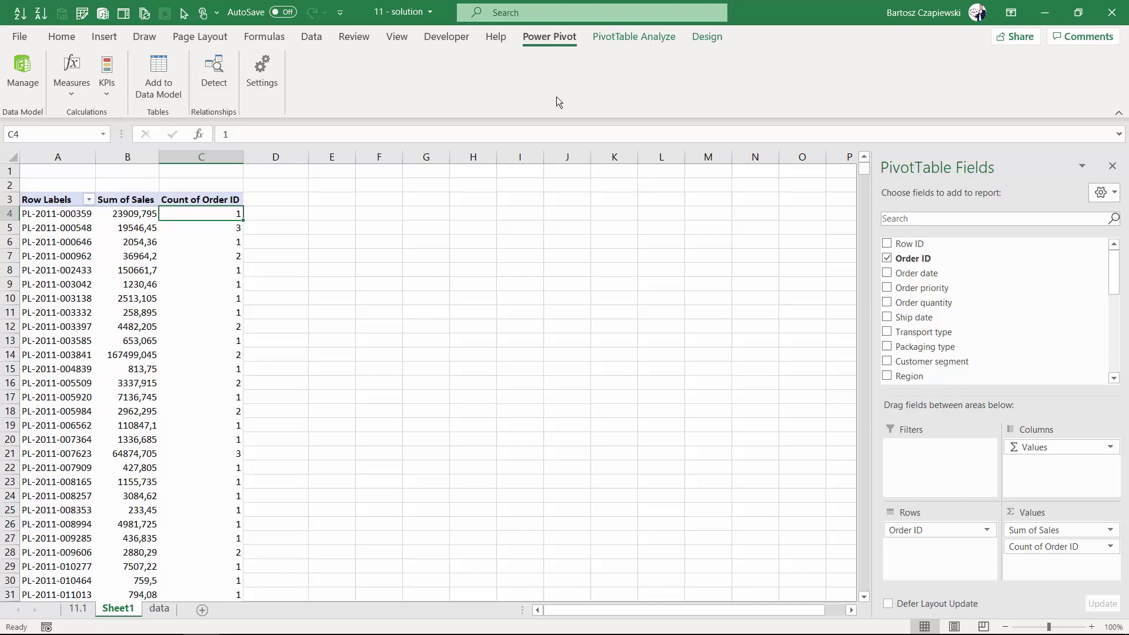
Refresh the pivot table so it includes the '# of rows' field, then open Fields, Items & Sets
click(634, 36)
right_click(203, 214)
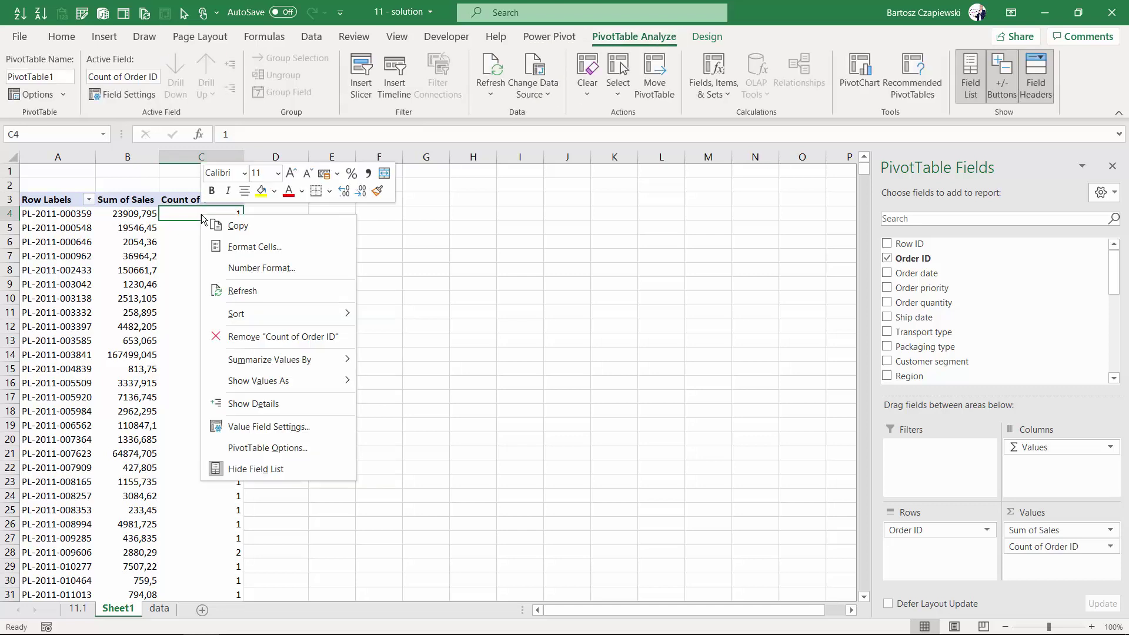
click(245, 291)
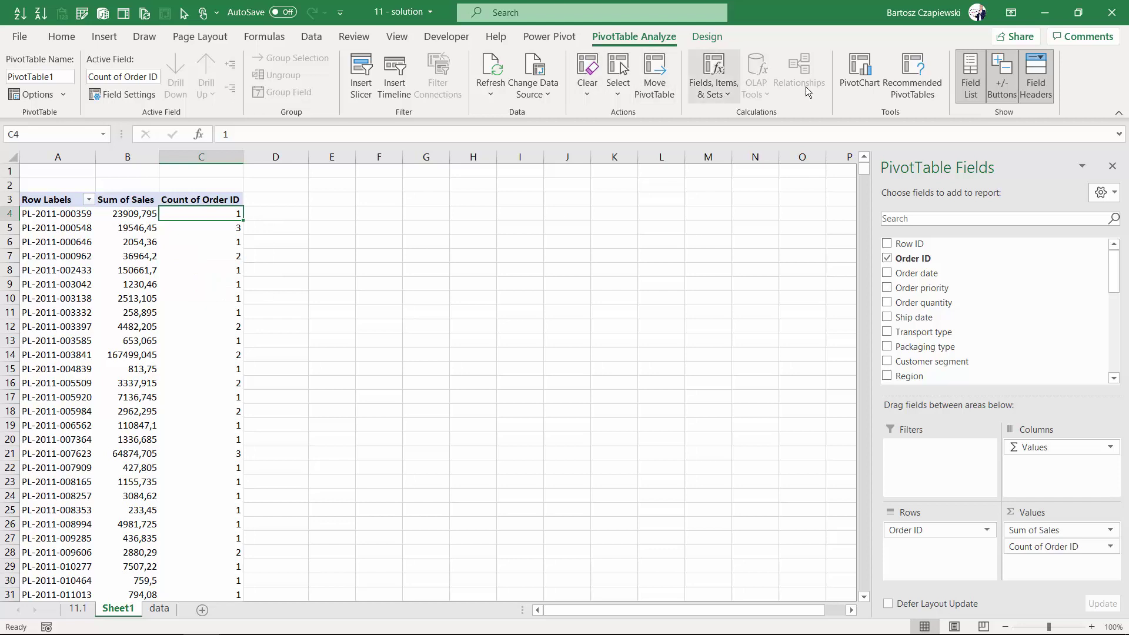
click(720, 98)
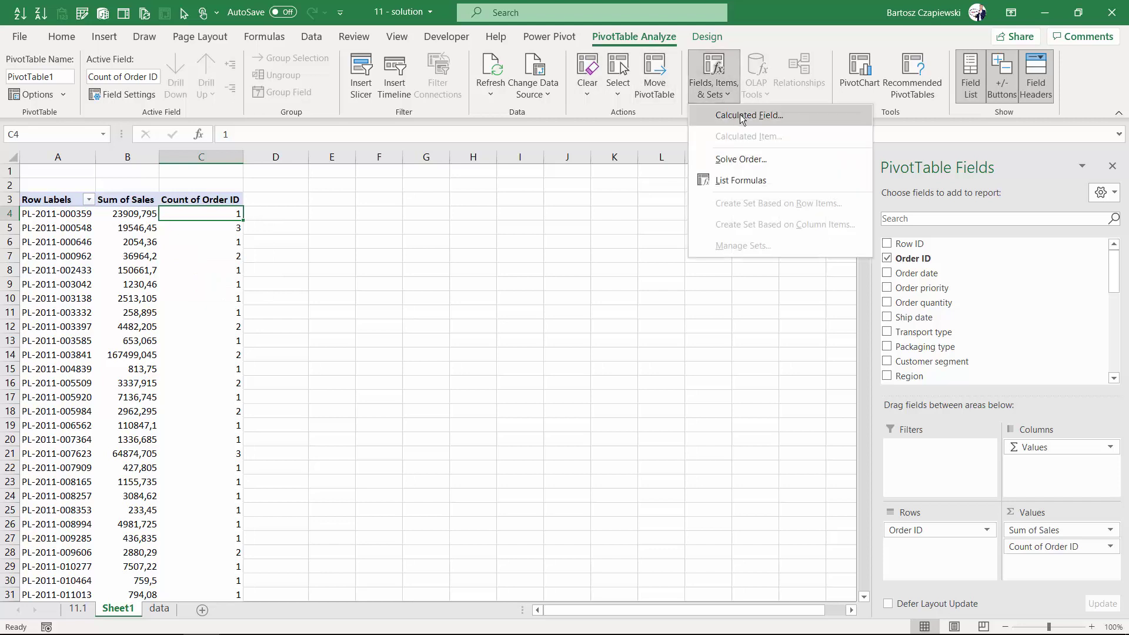
Delete the old Field1 calculated field in the Insert Calculated Field dialog
click(740, 114)
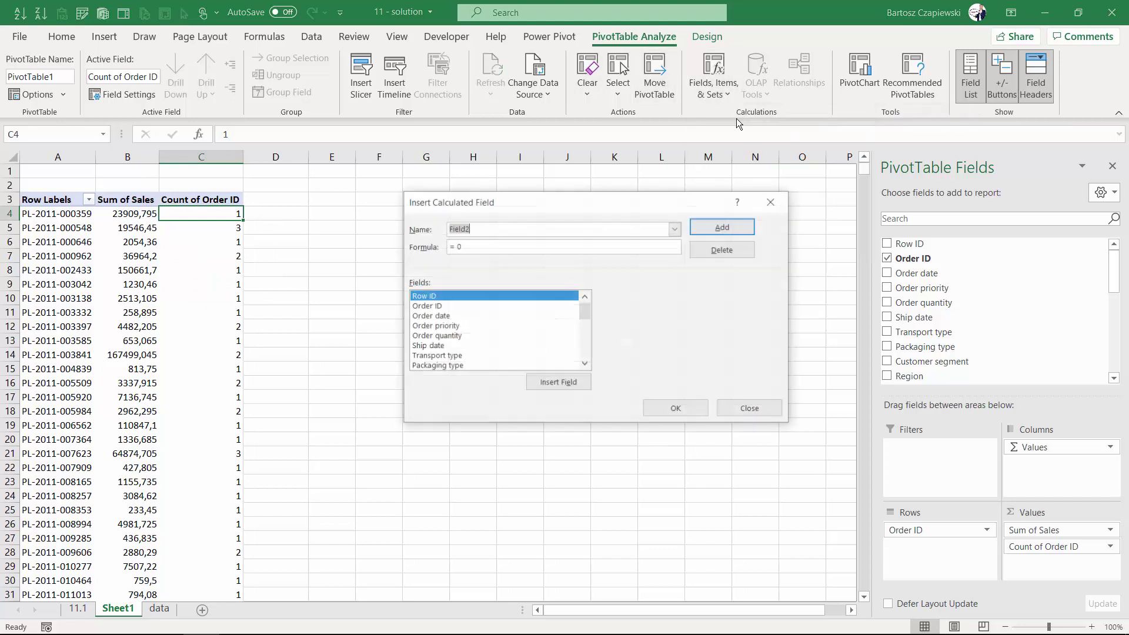
click(675, 229)
click(619, 246)
click(717, 251)
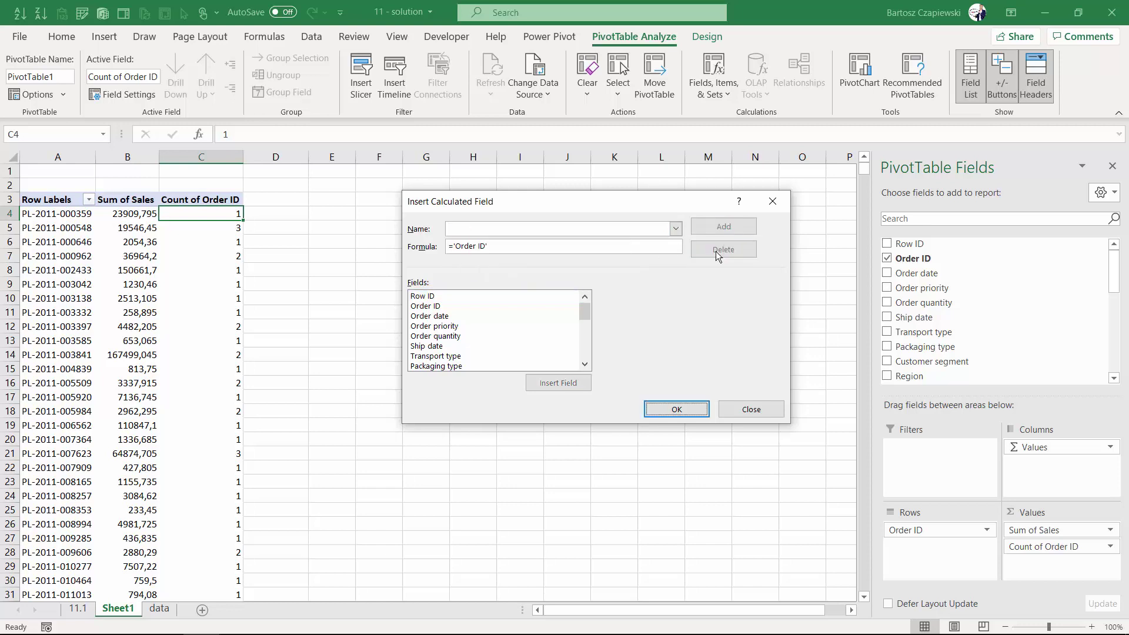
Create calculated field '>=3 lines?' with formula ='# of rows'>=3 and add it to the pivot
click(676, 229)
click(514, 229)
text(>=)
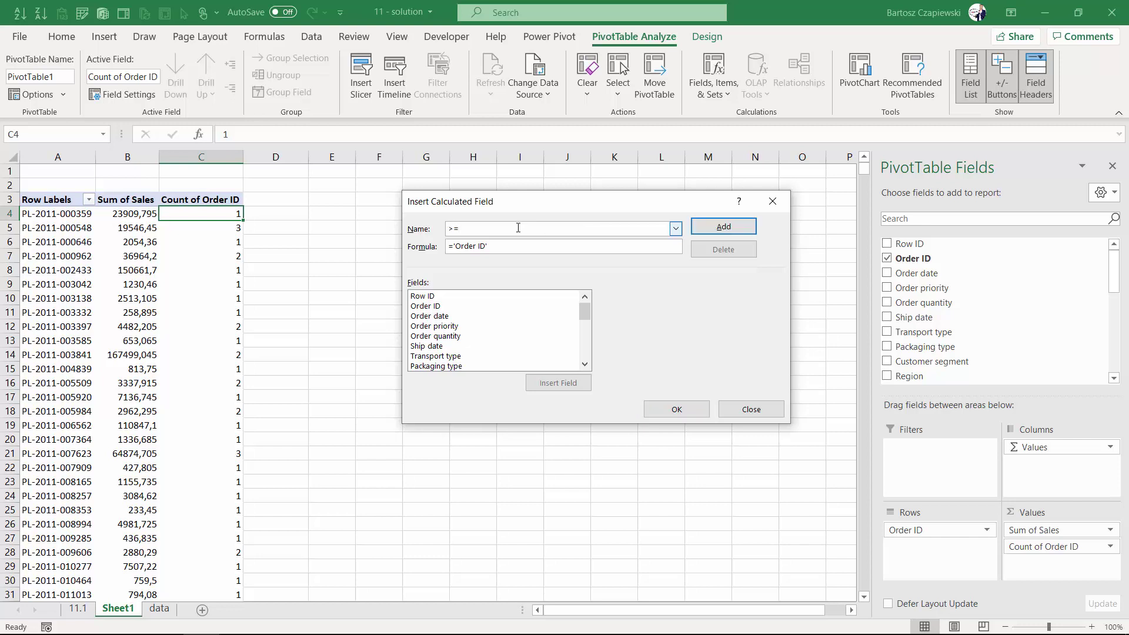
text(3 lines?)
drag(497, 247, 450, 247)
key(BackSpace)
drag(587, 312, 587, 351)
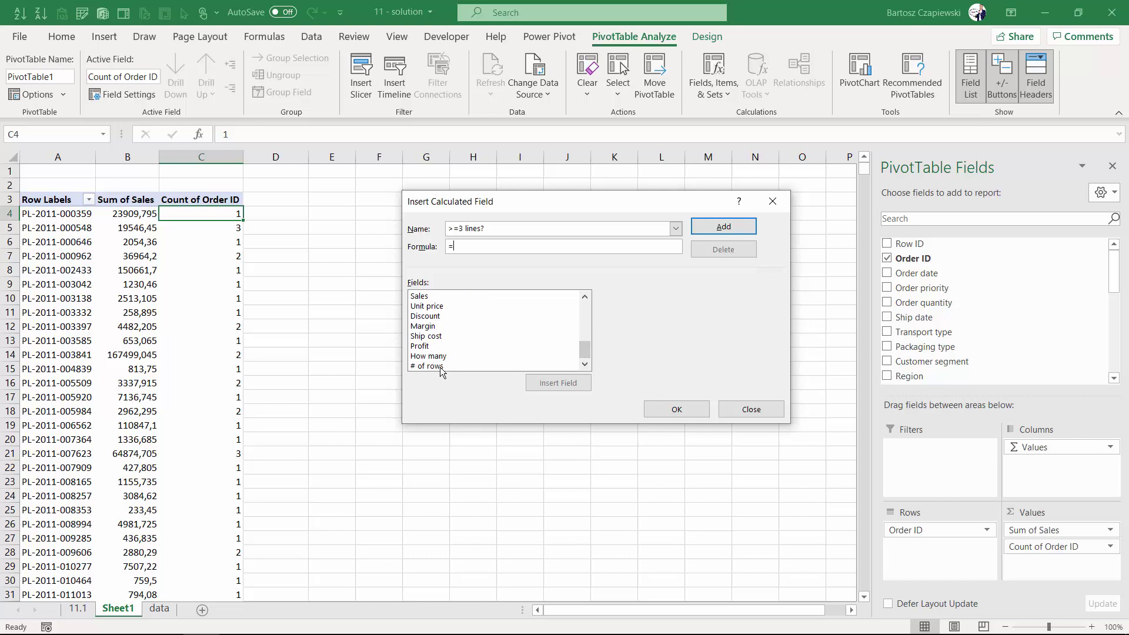
double_click(443, 366)
text(>=)
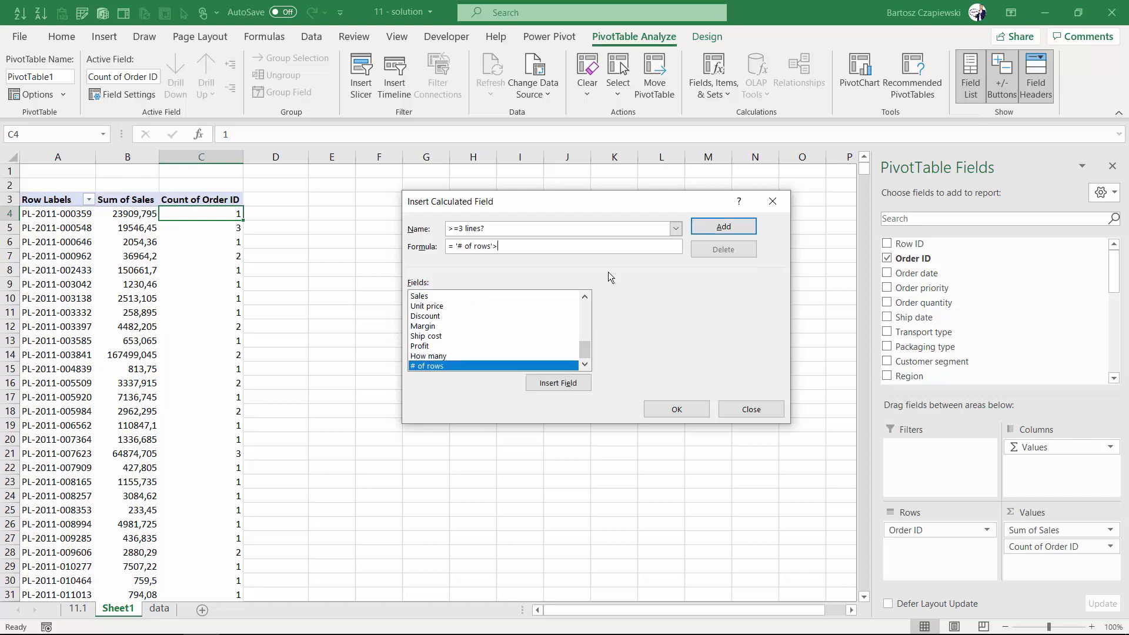
text(3)
click(677, 410)
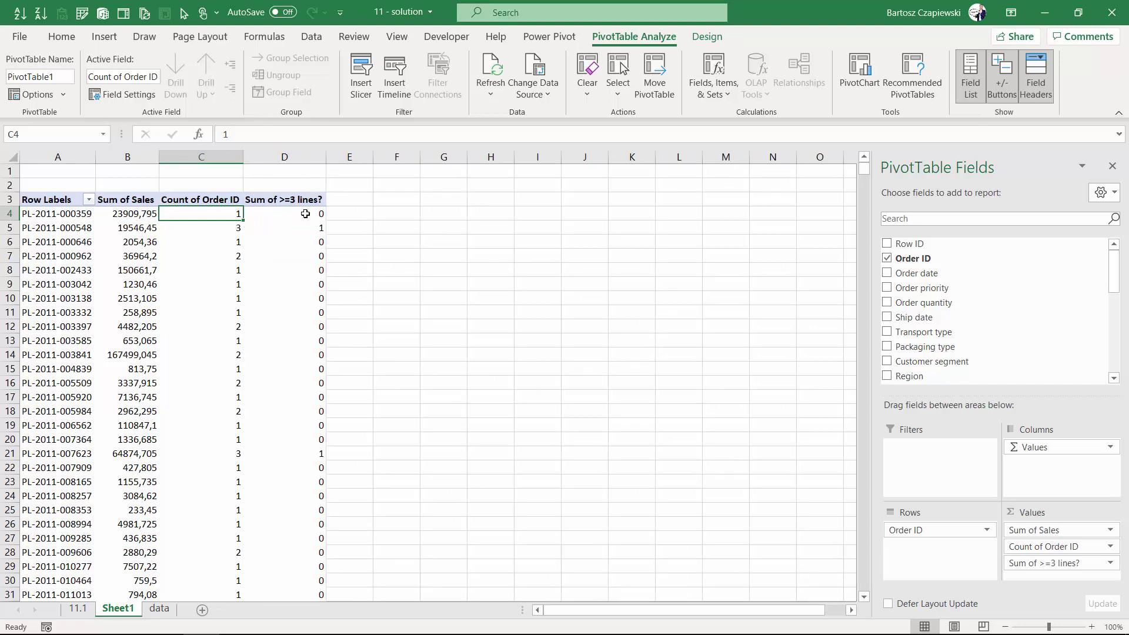
Check the first flag values, then jump to the Grand Total row showing >=3 lines? totalling 1
click(305, 213)
click(311, 229)
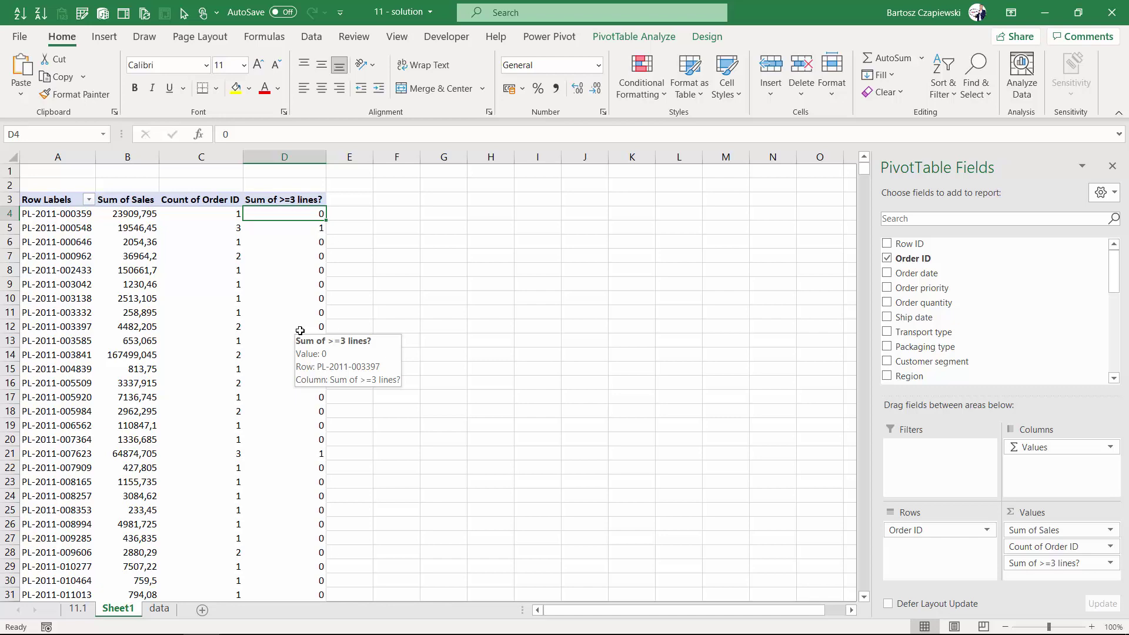
key(ctrl+Down)
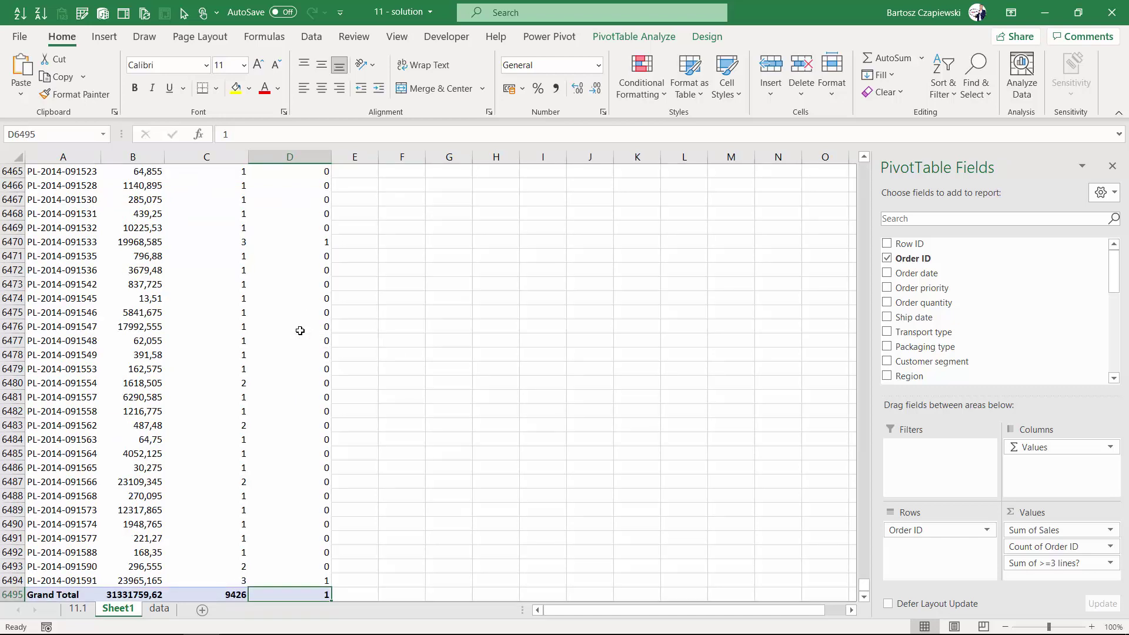